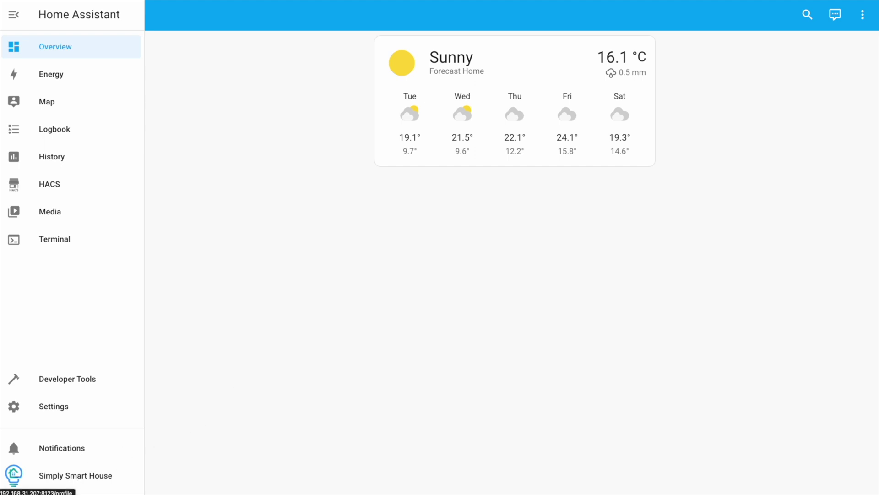
# Step: Enable Advanced Mode in the user profile and go to Settings > Add-ons
pyautogui.click(76, 475)
pyautogui.scroll(-4, 515, 261)
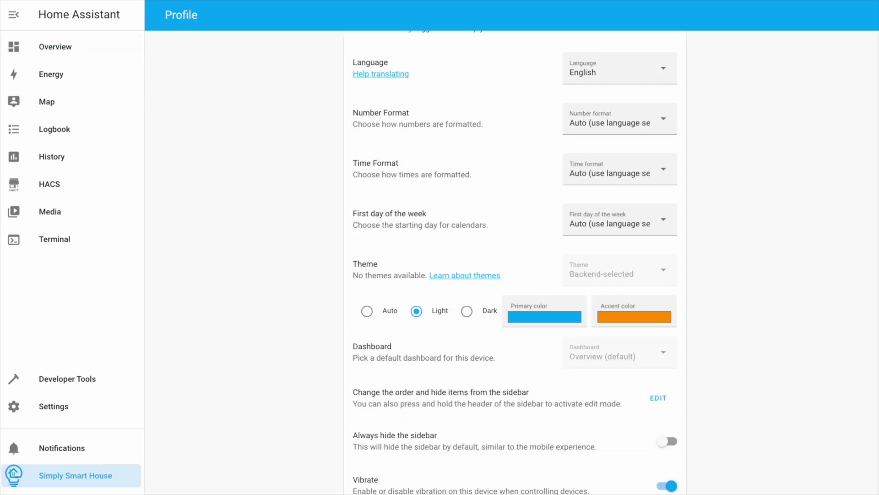
pyautogui.scroll(-2, 223, 417)
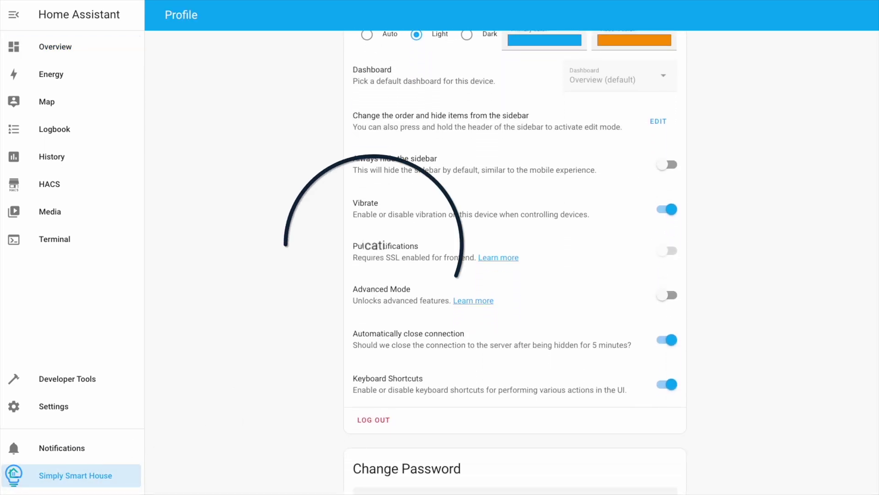
pyautogui.click(667, 246)
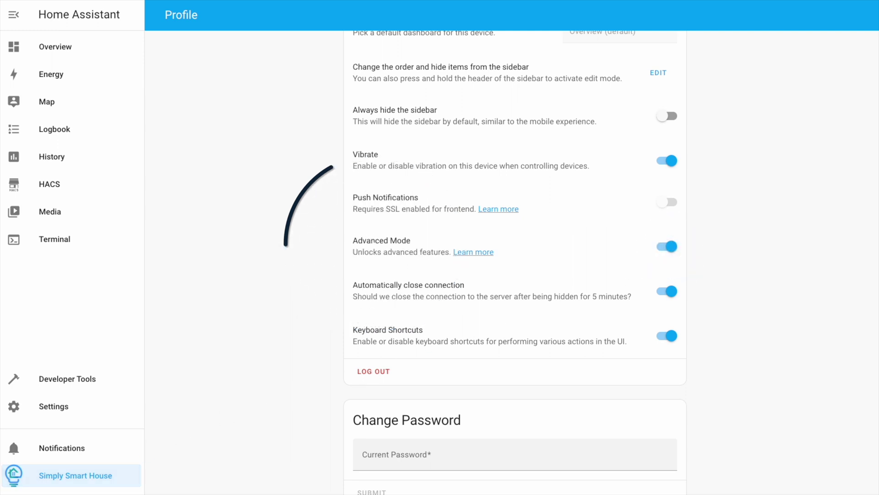
pyautogui.click(52, 406)
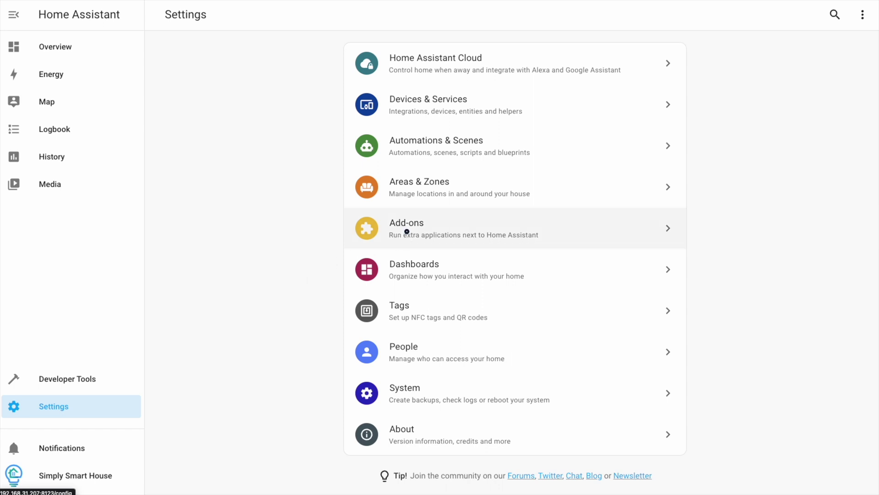
pyautogui.click(405, 229)
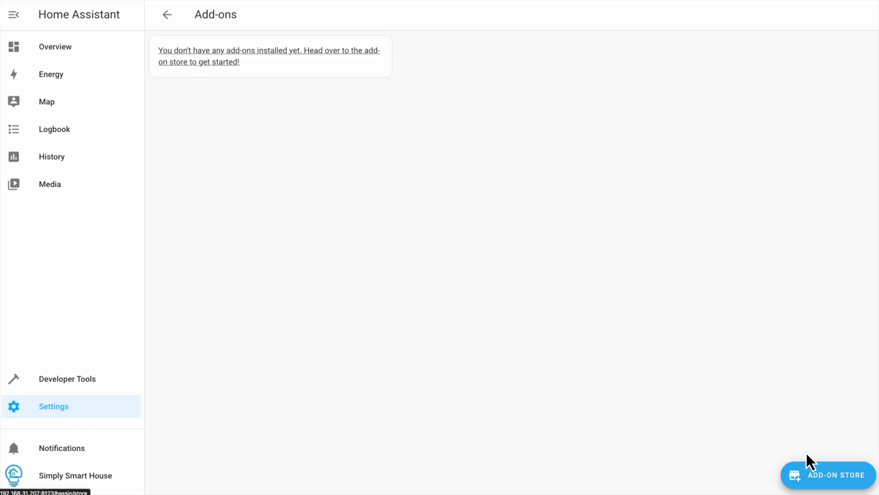
# Step: Install the Terminal & SSH add-on from the Add-on Store
pyautogui.click(810, 468)
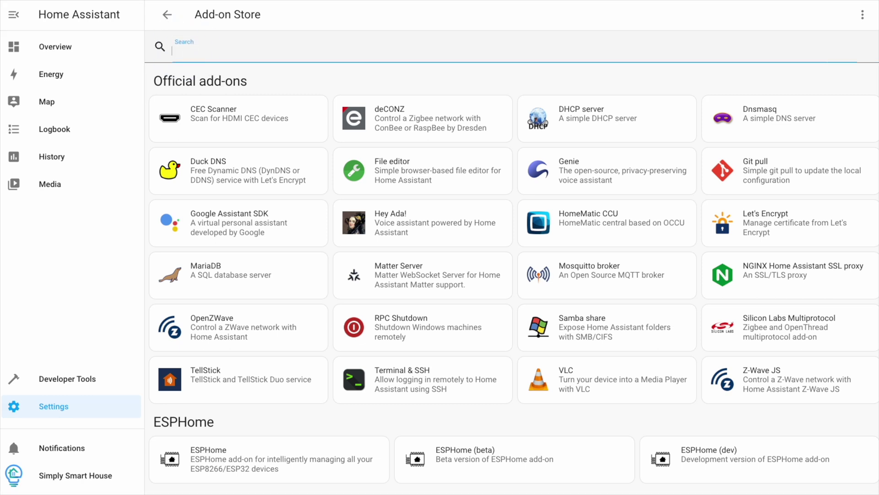
pyautogui.write('ssh')
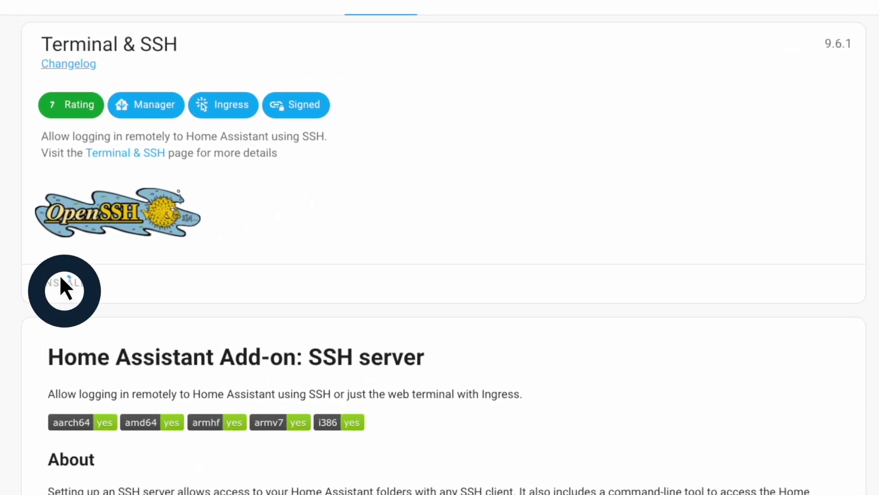
pyautogui.click(57, 283)
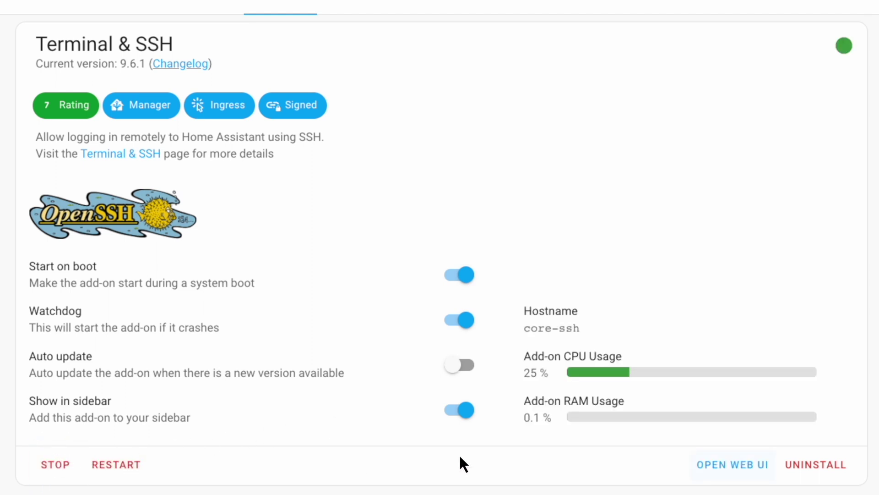
pyautogui.click(720, 462)
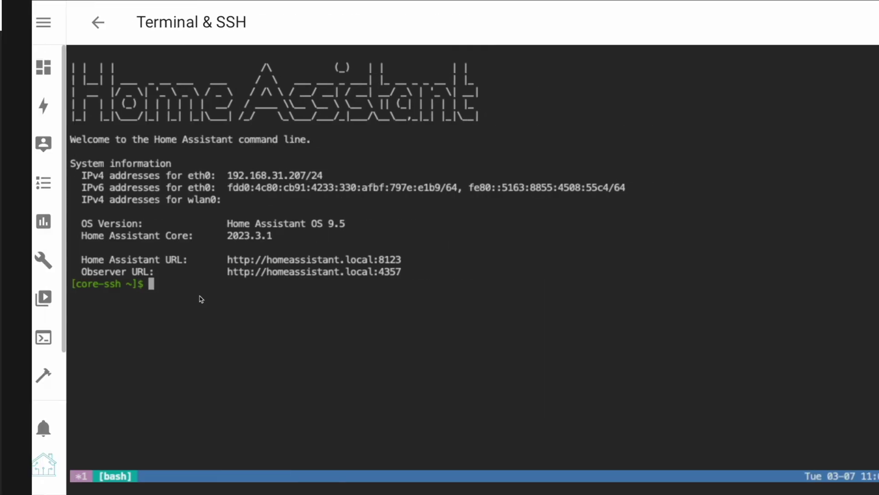
pyautogui.write('wget -O - https://get.hacs.xyz | bash -')
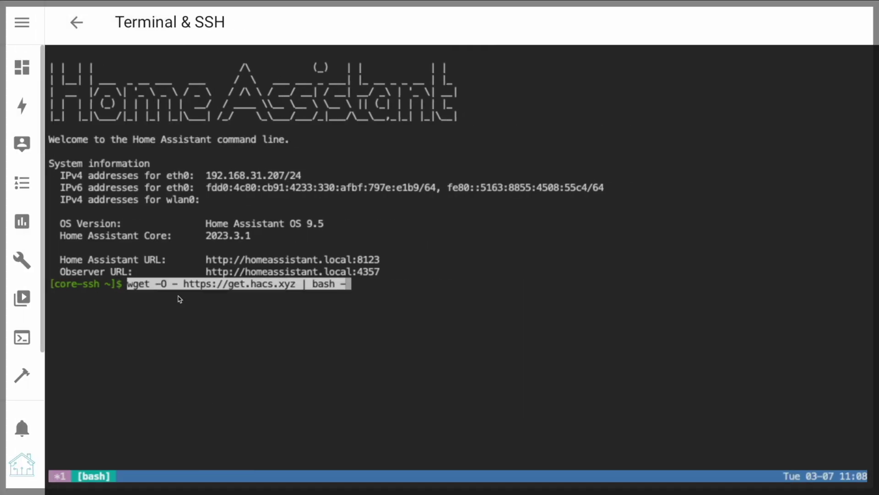
pyautogui.press('Return')
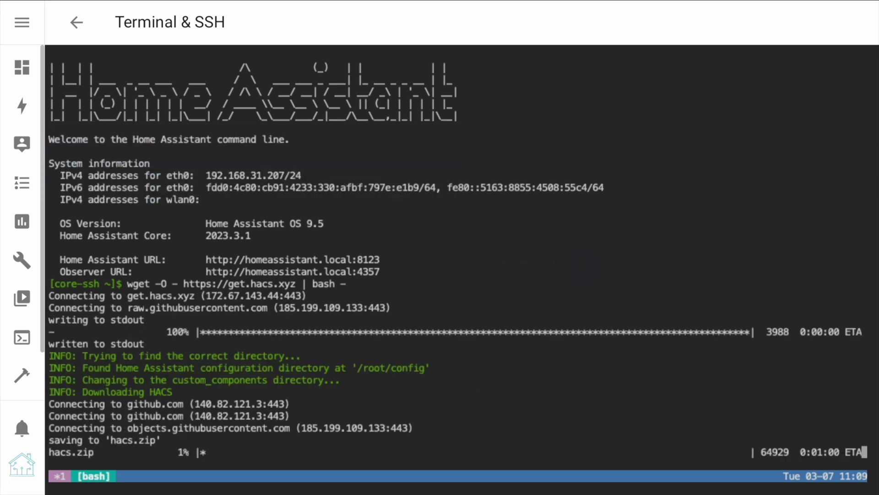
pyautogui.write('ha core restart')
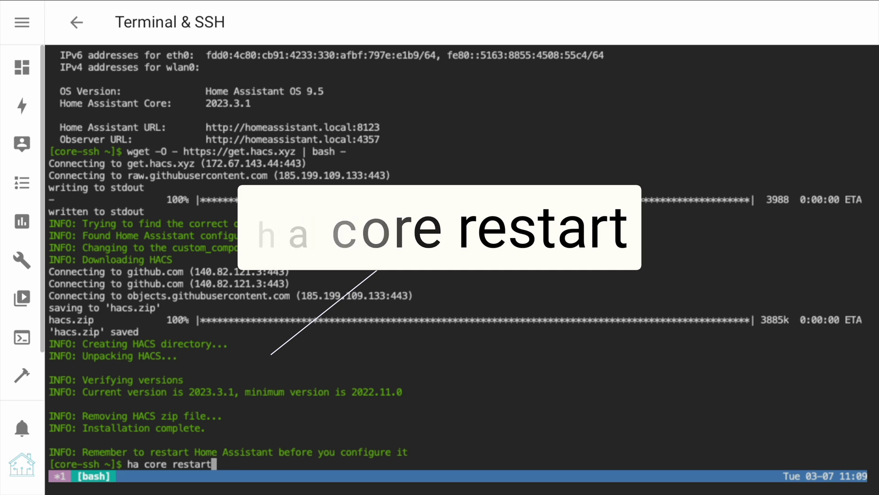
pyautogui.press('Return')
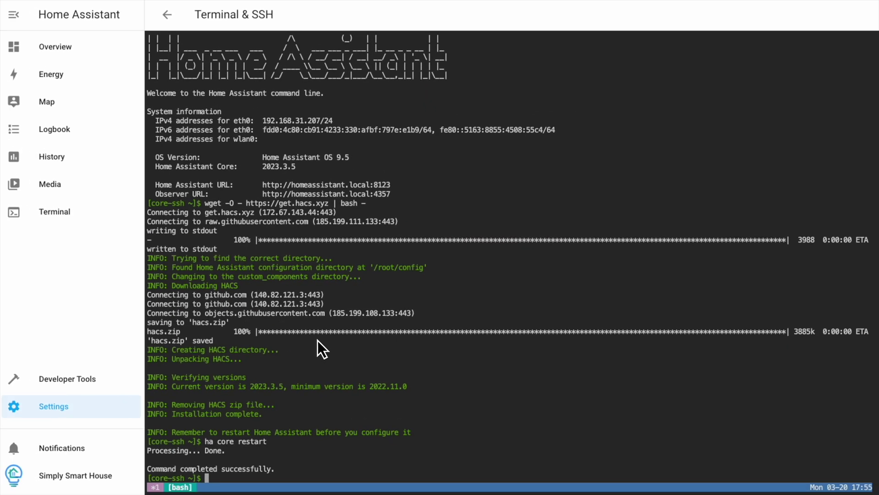
# Step: Add the HACS integration from Settings > Integrations
pyautogui.click(54, 405)
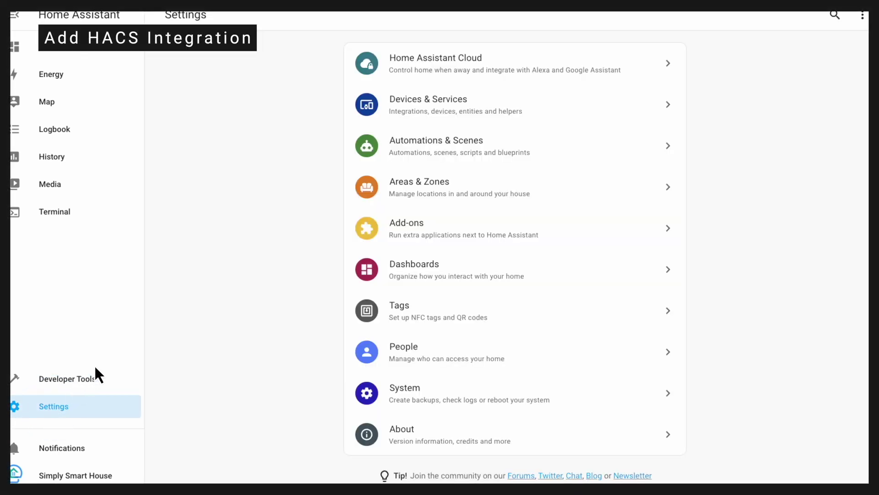
pyautogui.click(418, 101)
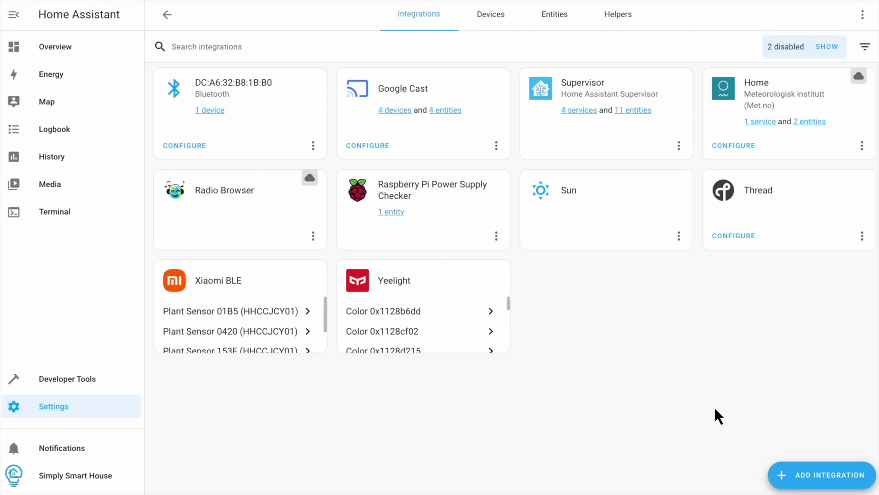
pyautogui.click(819, 475)
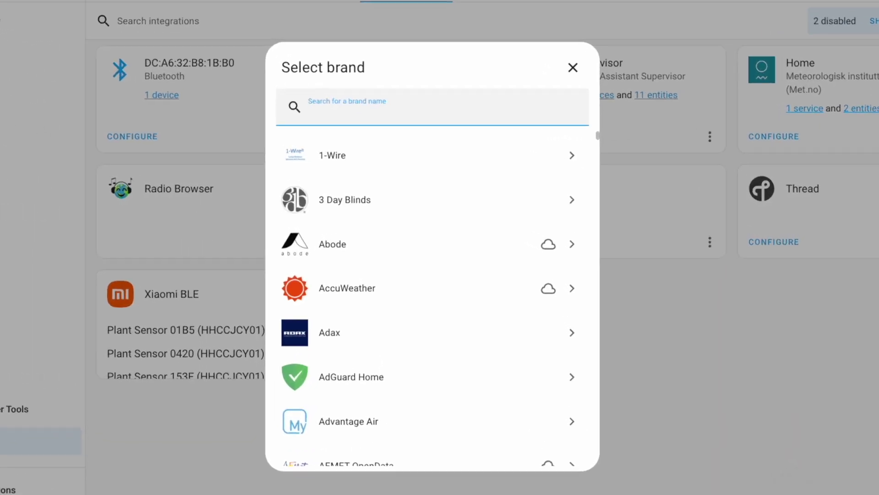
pyautogui.write('ha')
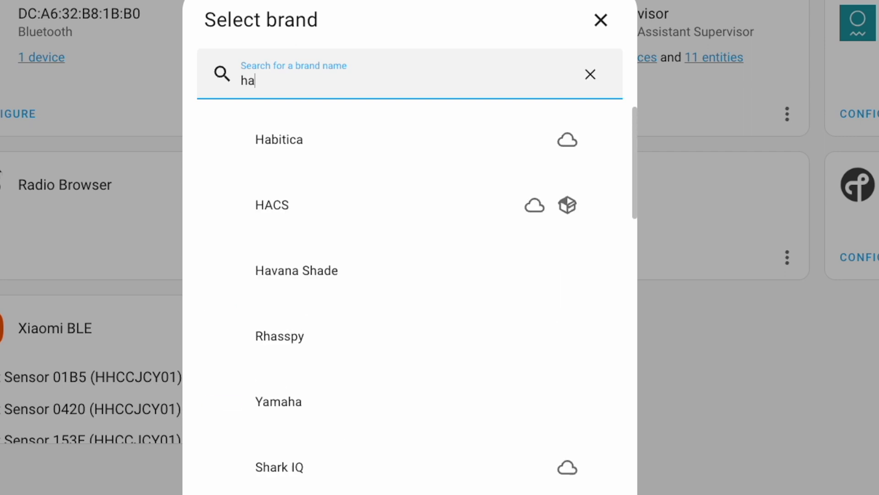
pyautogui.write('cs')
pyautogui.press('Return')
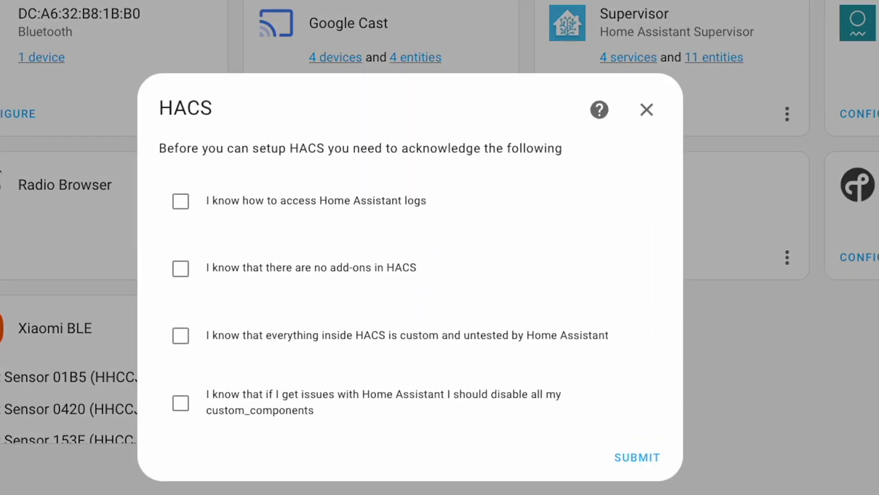
pyautogui.click(180, 268)
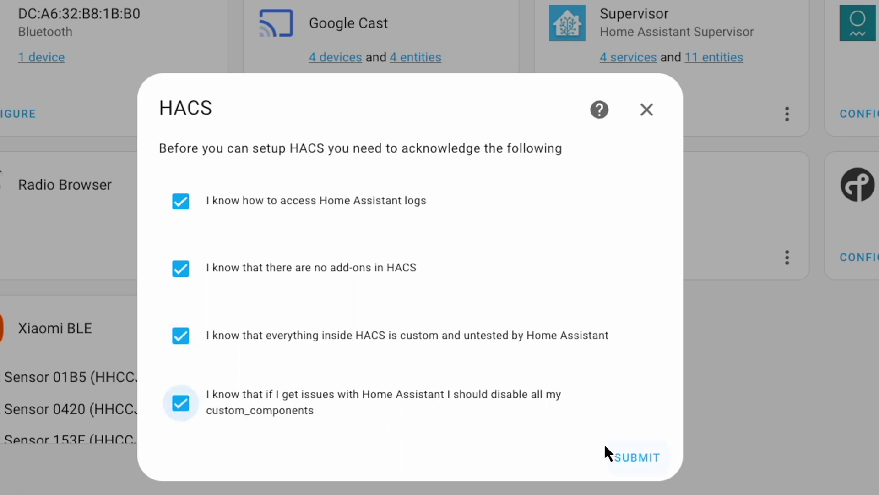
pyautogui.click(633, 457)
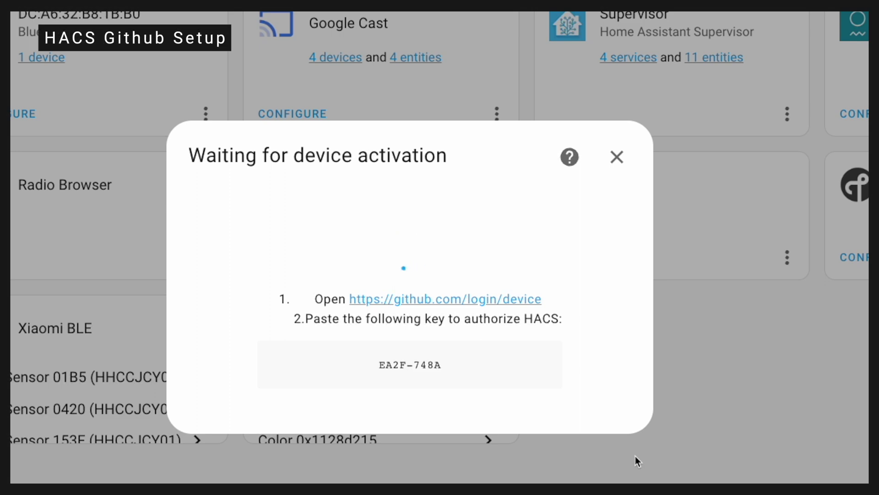
pyautogui.moveTo(444, 365); pyautogui.dragTo(379, 365)
pyautogui.hotkey('ctrl', 'c')
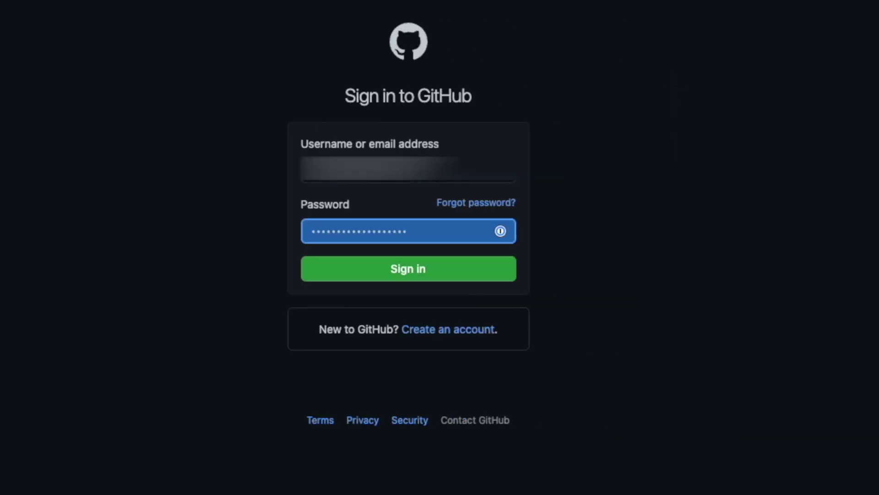
pyautogui.click(343, 276)
pyautogui.hotkey('ctrl', 'v')
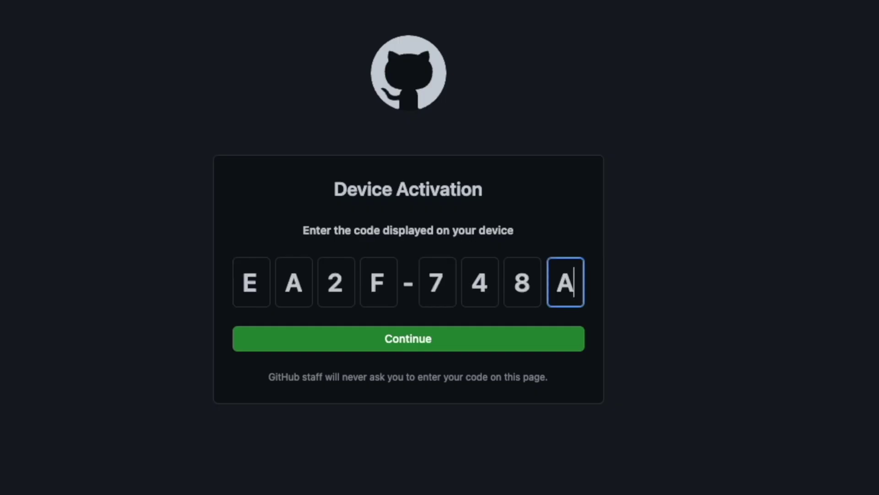
pyautogui.click(409, 341)
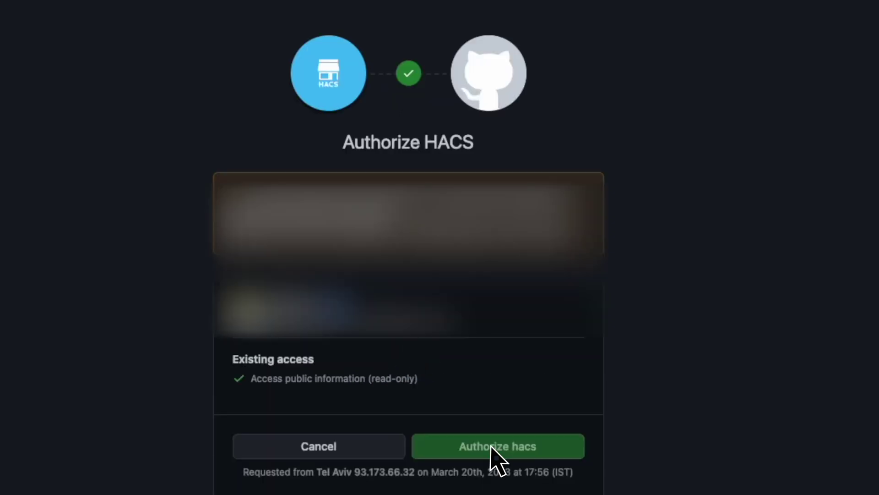
pyautogui.click(496, 459)
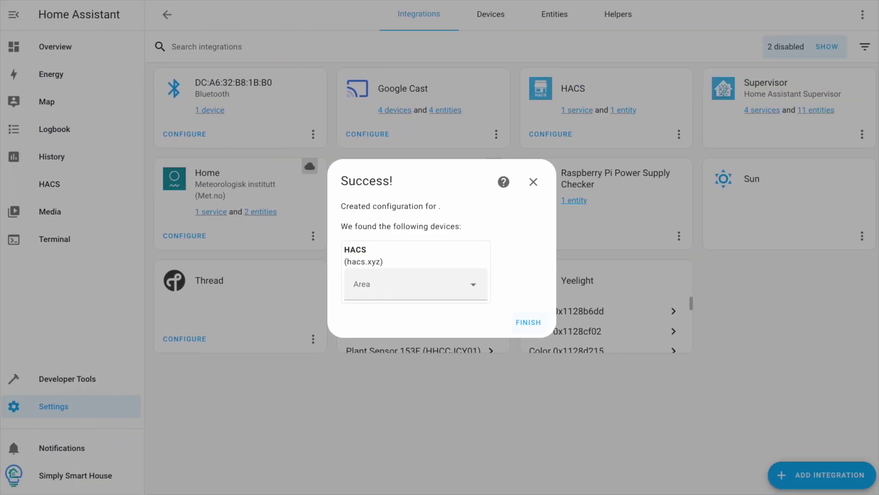
# Step: Finish the HACS setup in the Success dialog
pyautogui.click(528, 322)
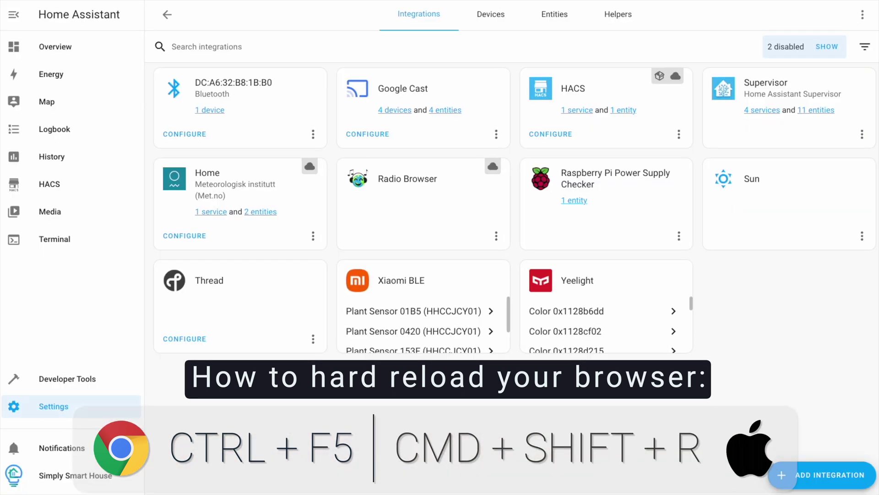
# Step: Browse the HACS Explore & Download Repositories list under Integrations
pyautogui.click(50, 184)
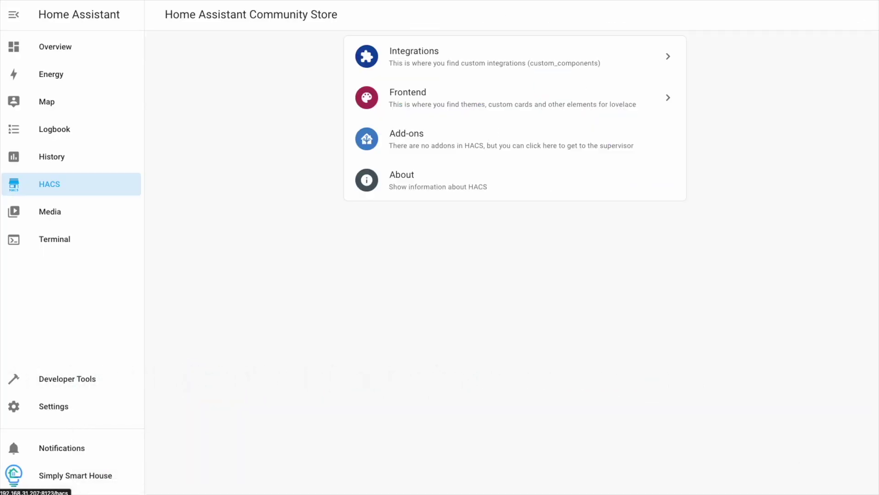
pyautogui.click(419, 63)
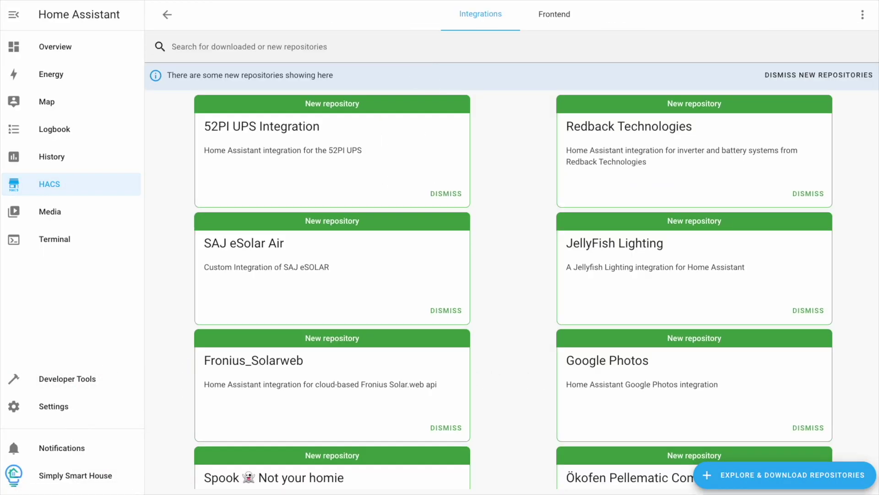
pyautogui.click(780, 475)
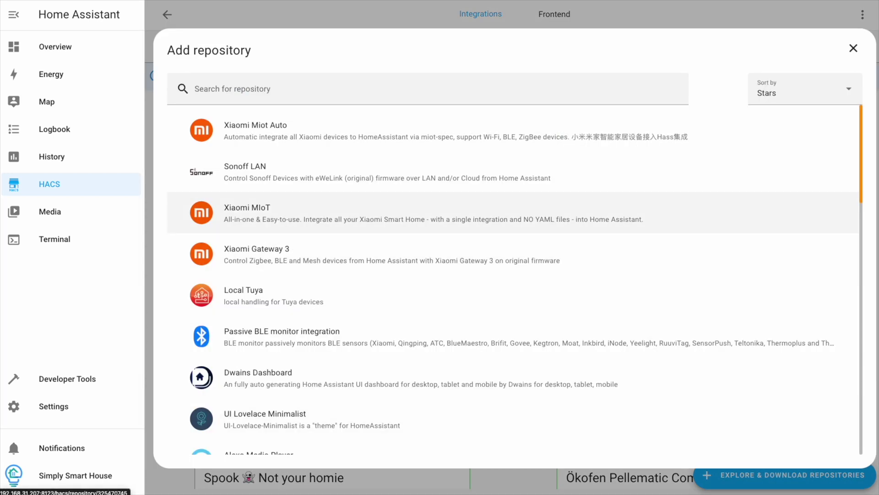
pyautogui.scroll(-2, 509, 213)
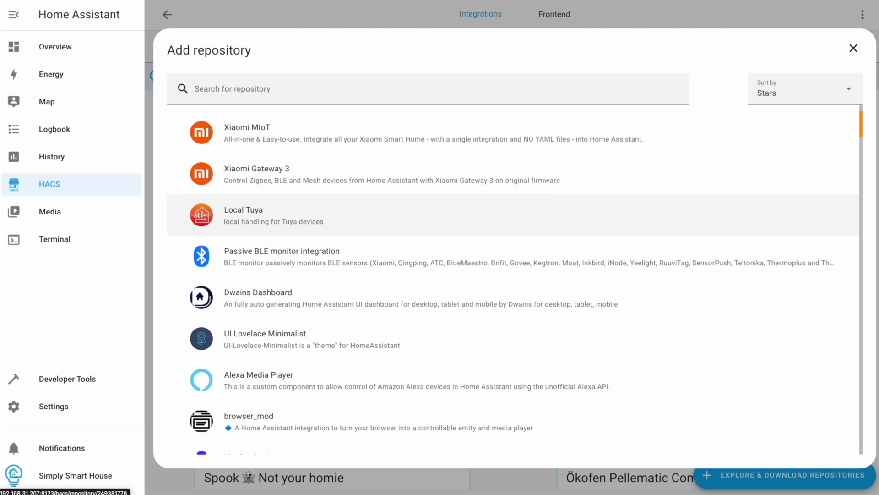
pyautogui.scroll(-1, 508, 217)
pyautogui.scroll(-2, 509, 216)
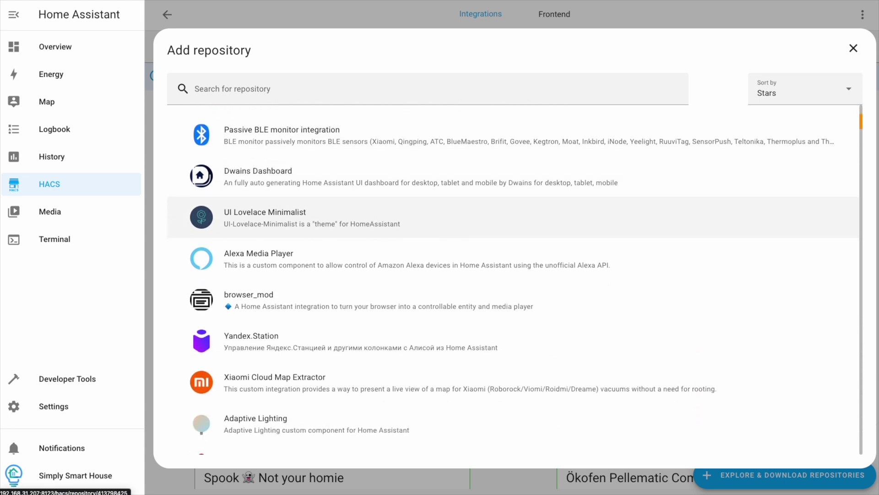
pyautogui.scroll(-2, 508, 206)
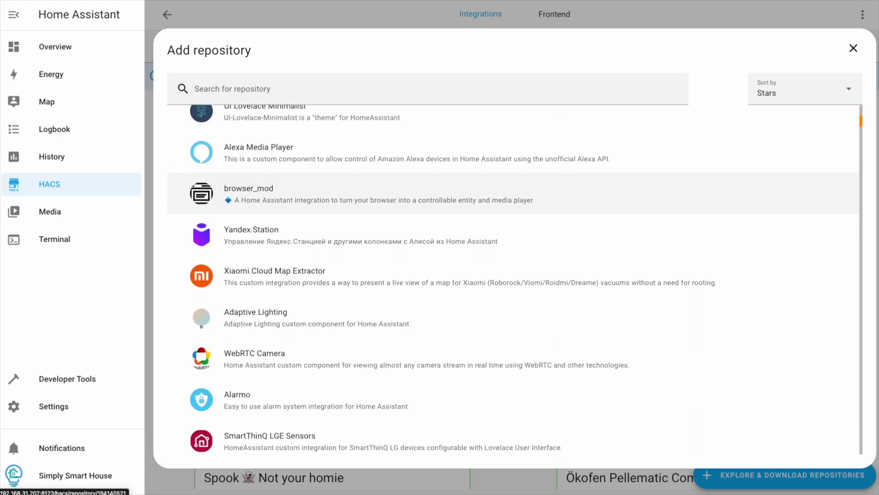
pyautogui.scroll(-1, 508, 203)
pyautogui.scroll(-2, 508, 203)
pyautogui.scroll(-1, 509, 203)
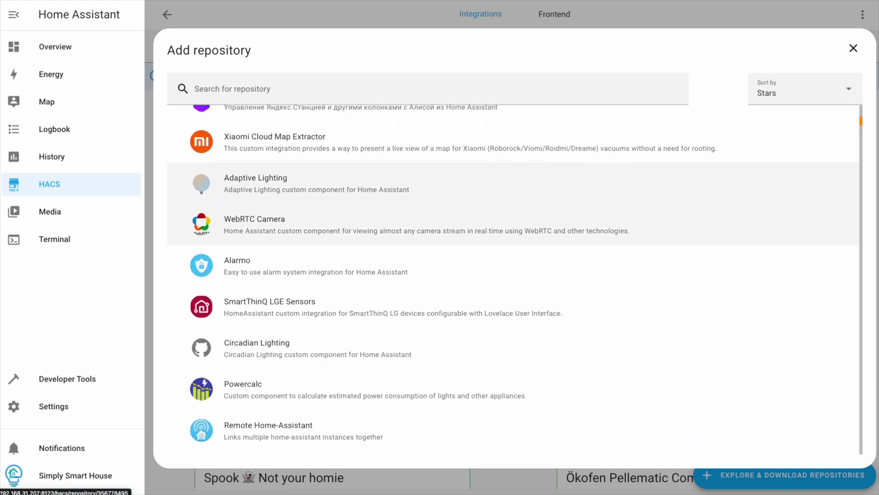